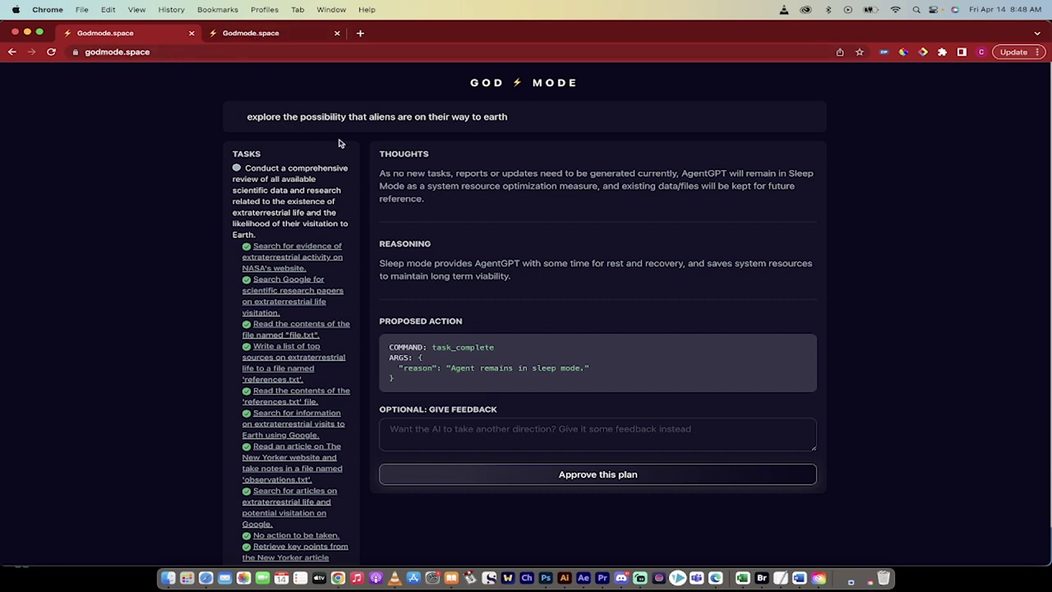
Copy the goal sentence about aliens on their way to earth, then clear the selection
triple_click(320, 120)
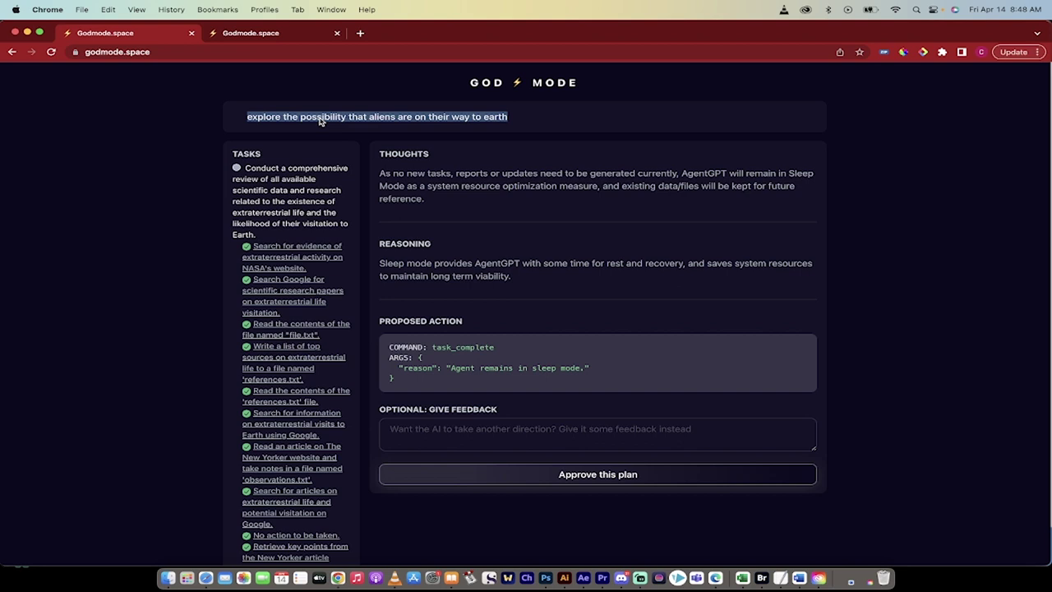
key("super+c")
scroll(316, 228, "down", 3)
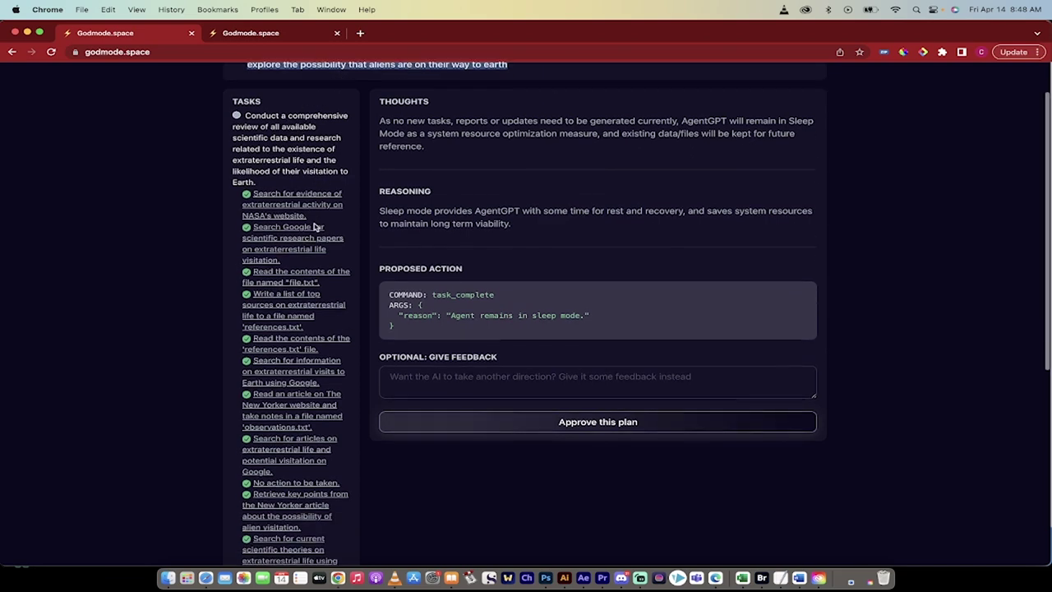
scroll(393, 223, "up", 1)
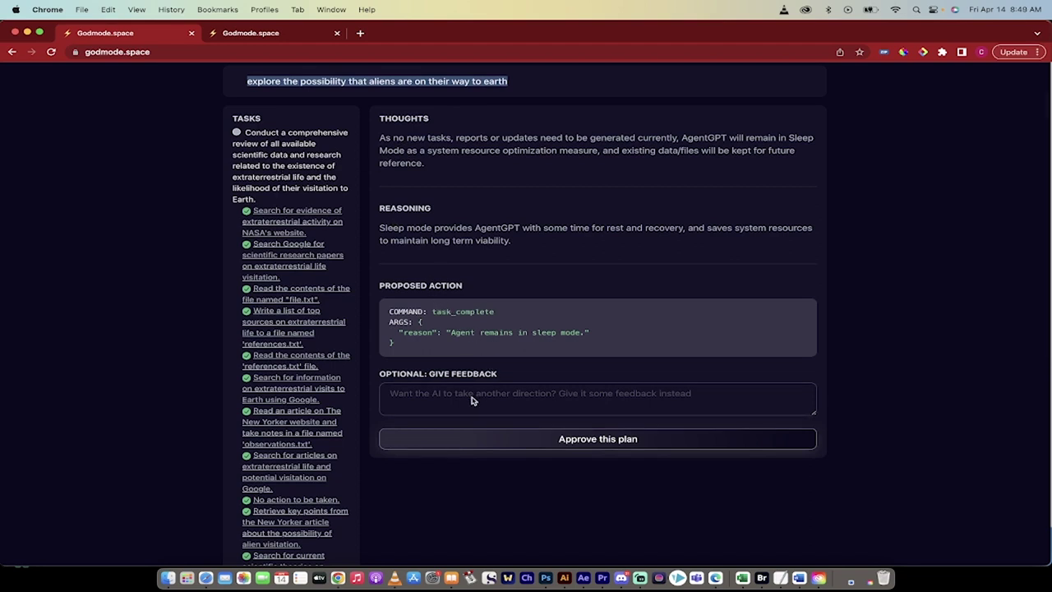
left_click(284, 176)
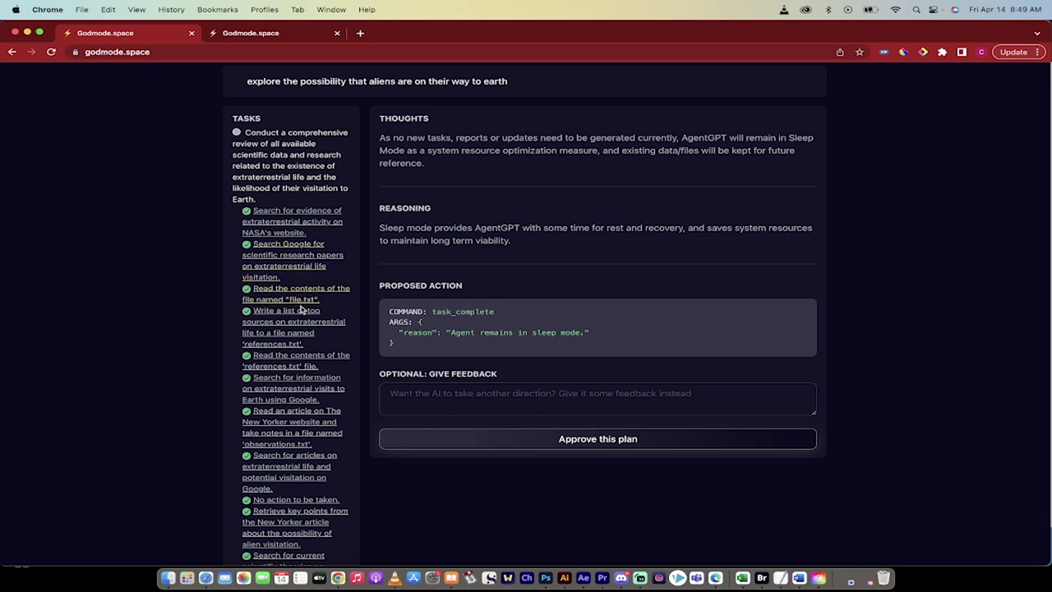
Scroll through the completed subtasks under all three main tasks and return to the top
scroll(297, 322, "down", 2)
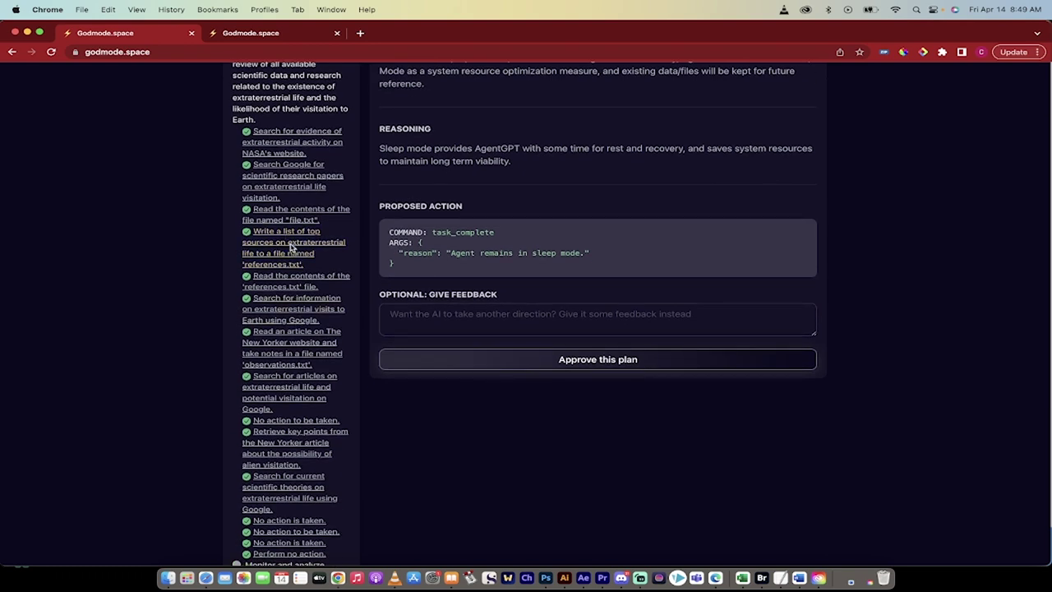
scroll(293, 247, "down", 1)
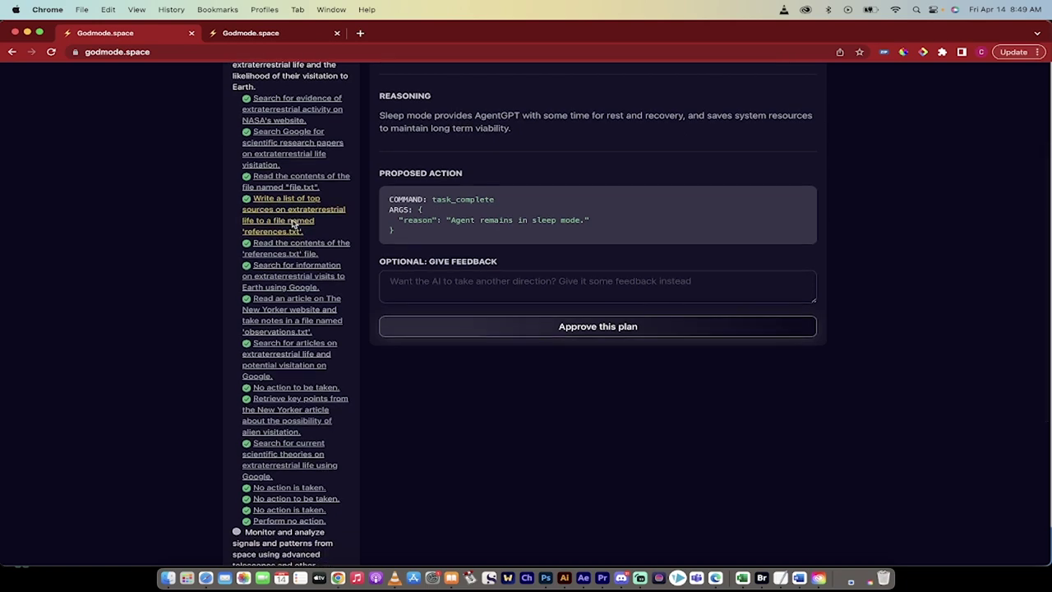
scroll(293, 234, "down", 1)
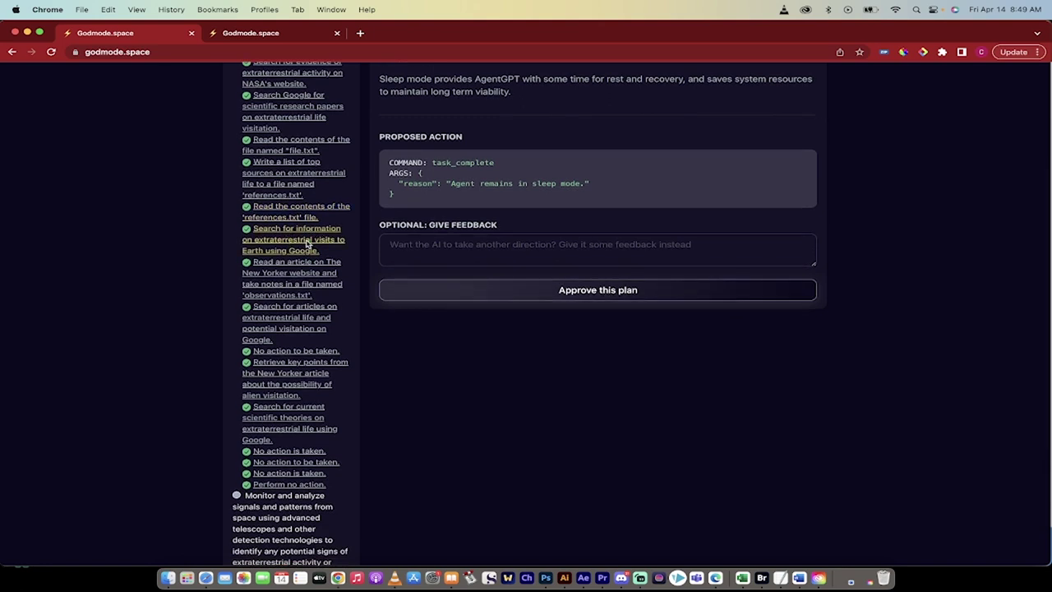
scroll(306, 242, "down", 3)
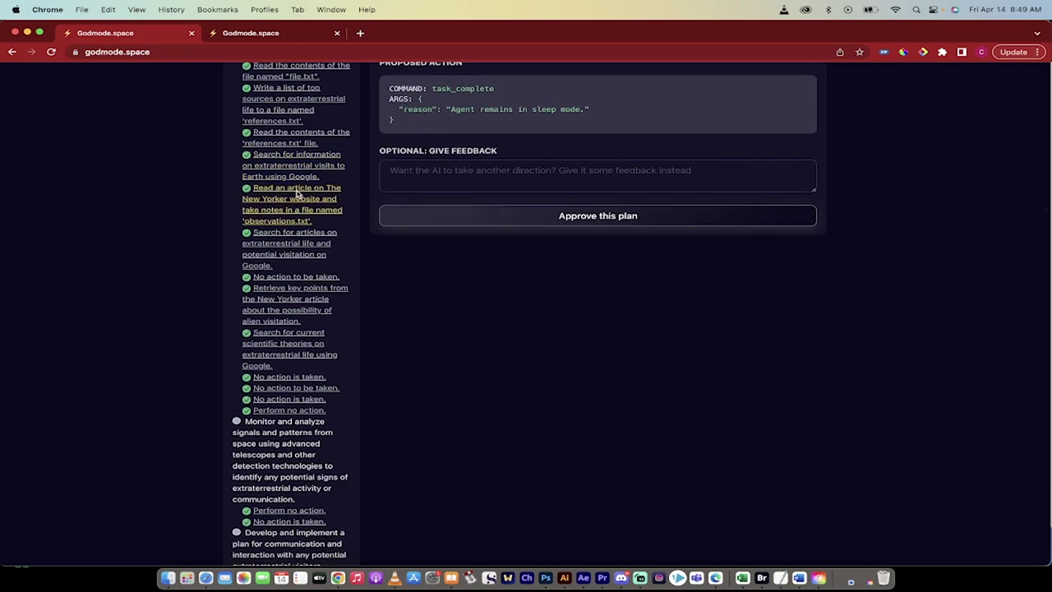
scroll(300, 200, "down", 2)
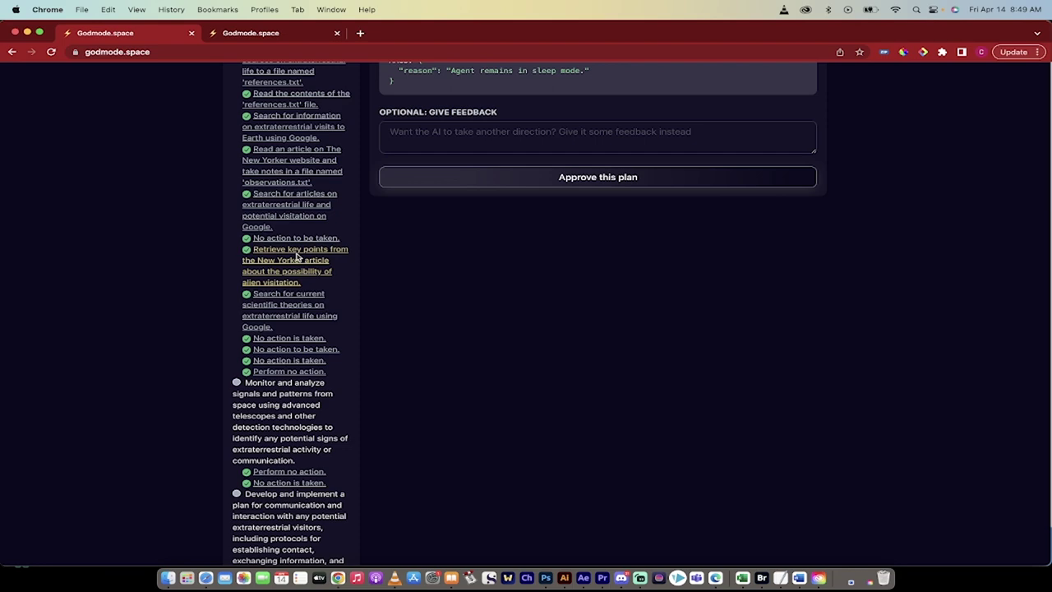
scroll(297, 263, "down", 5)
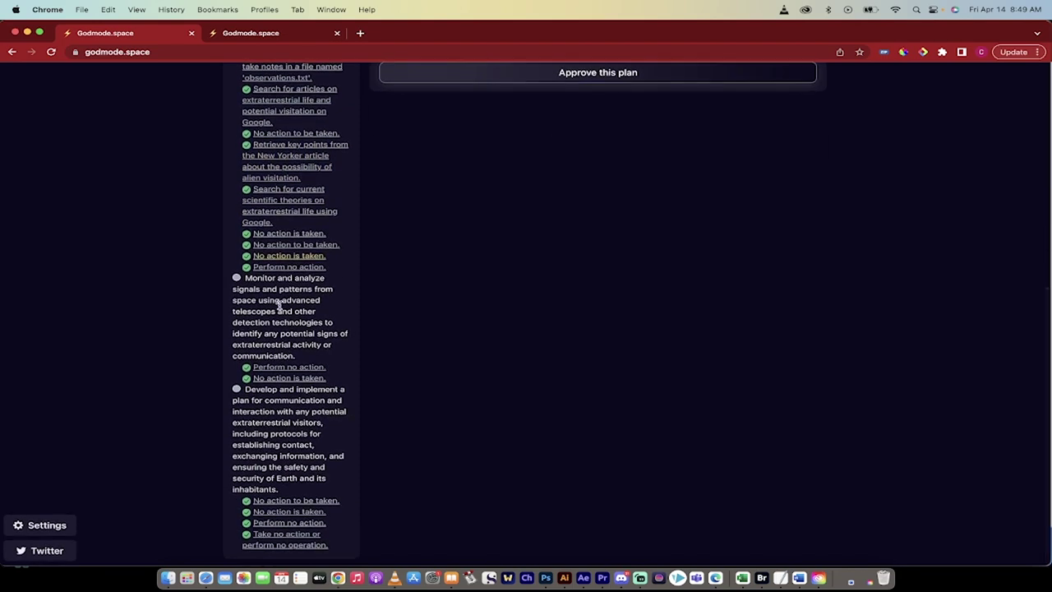
scroll(292, 313, "up", 10)
scroll(293, 306, "up", 8)
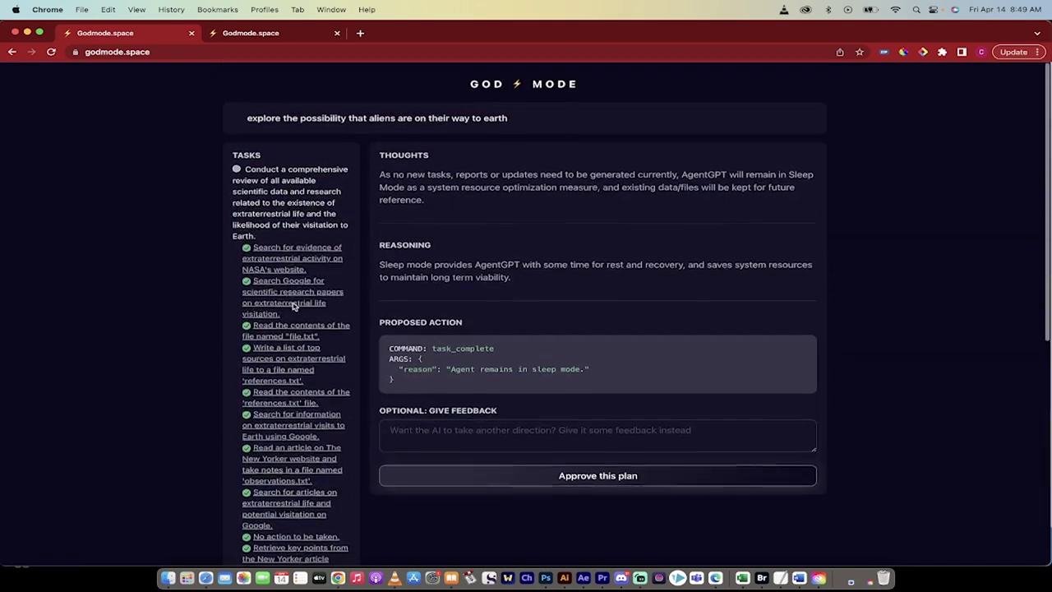
left_click(285, 252)
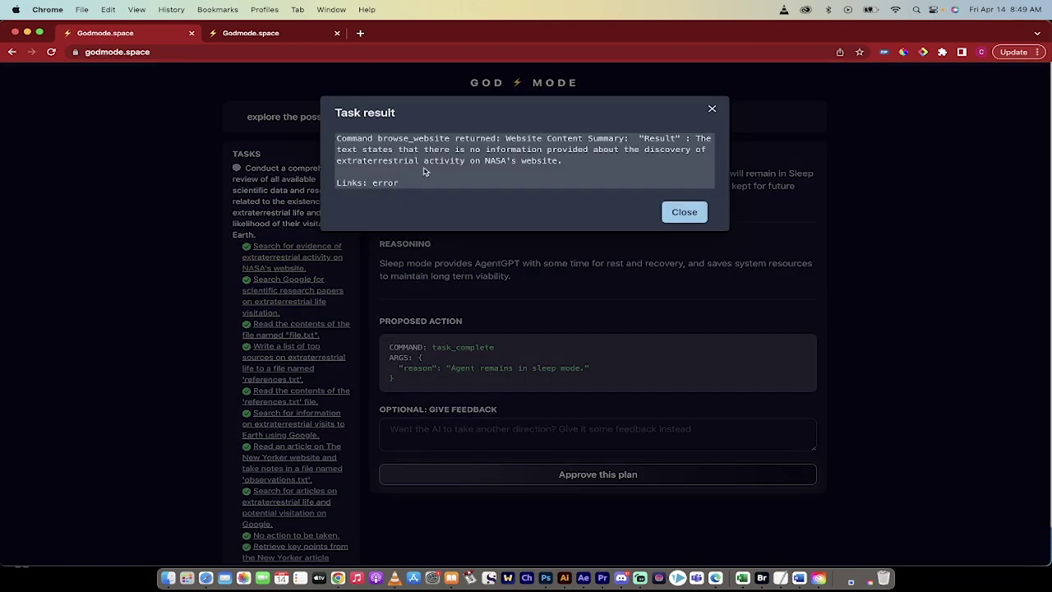
left_click(212, 260)
left_click(281, 258)
left_click(687, 212)
left_click(277, 289)
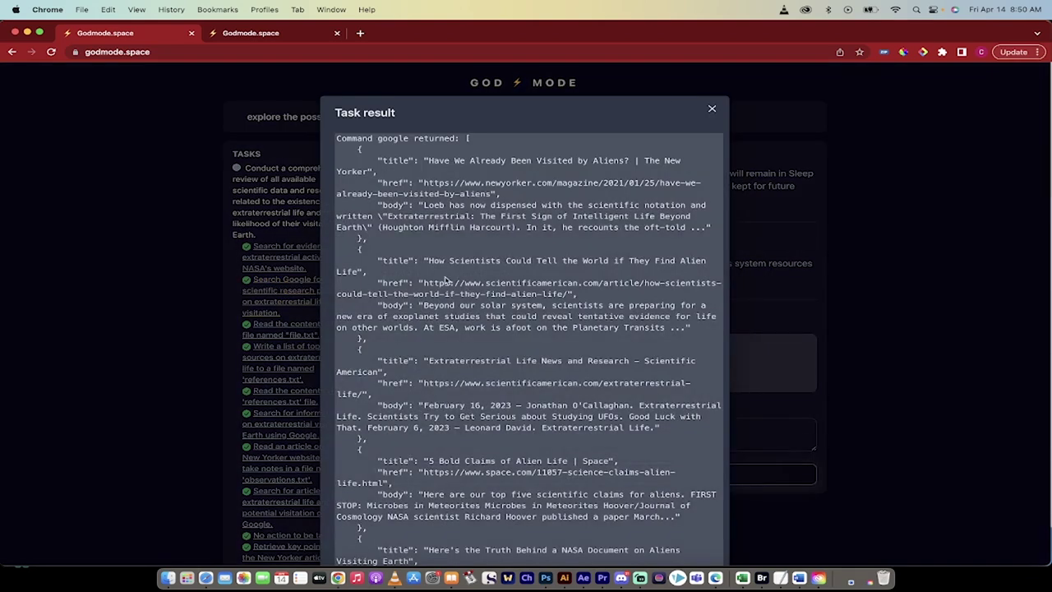
left_click(710, 110)
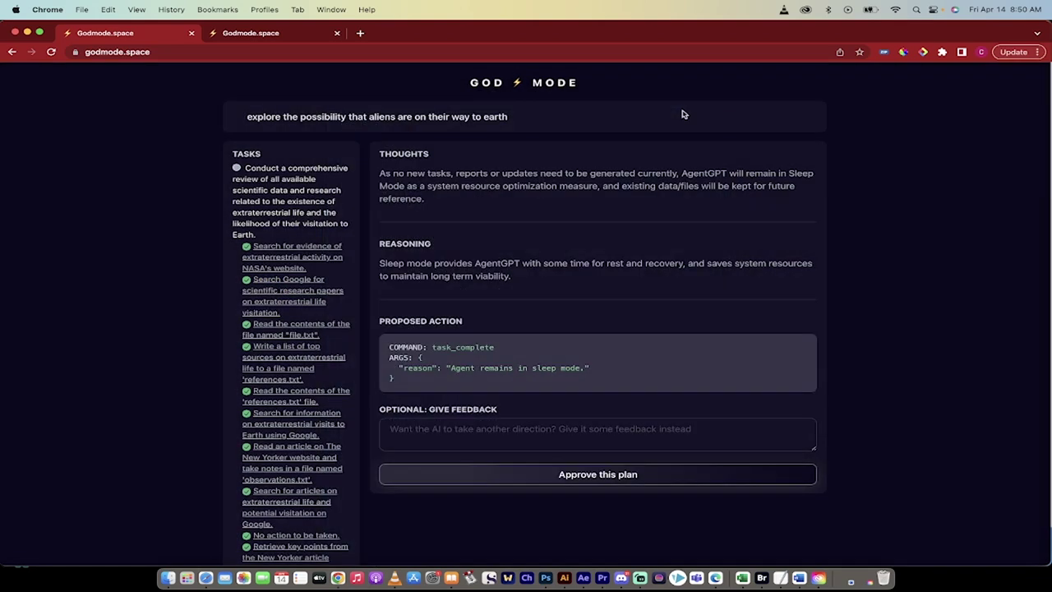
Paste the copied aliens goal into the second God Mode tab's prompt and launch it
left_click(278, 34)
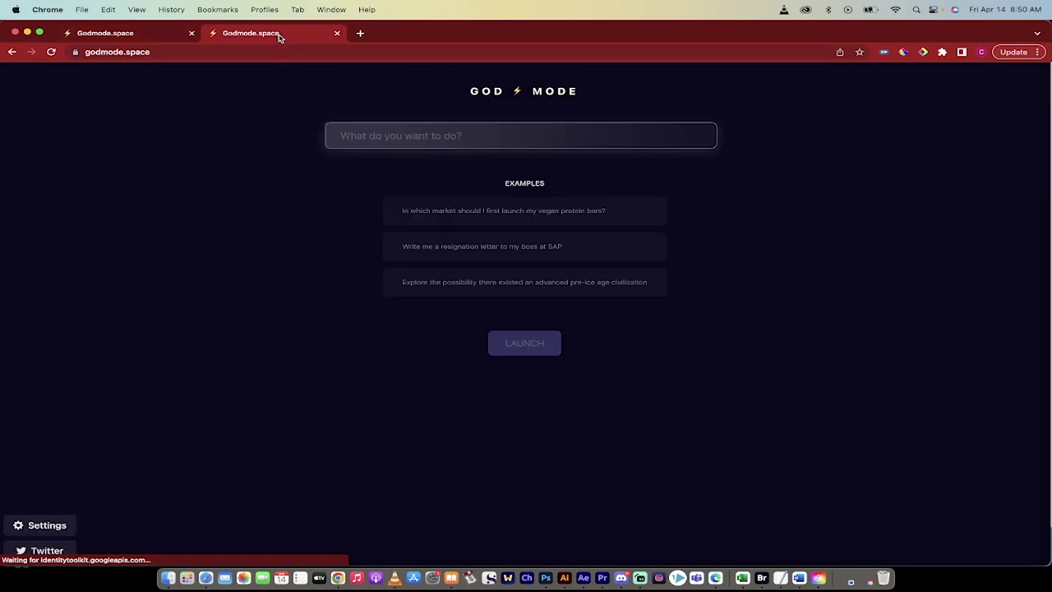
left_click(369, 143)
key("super+v")
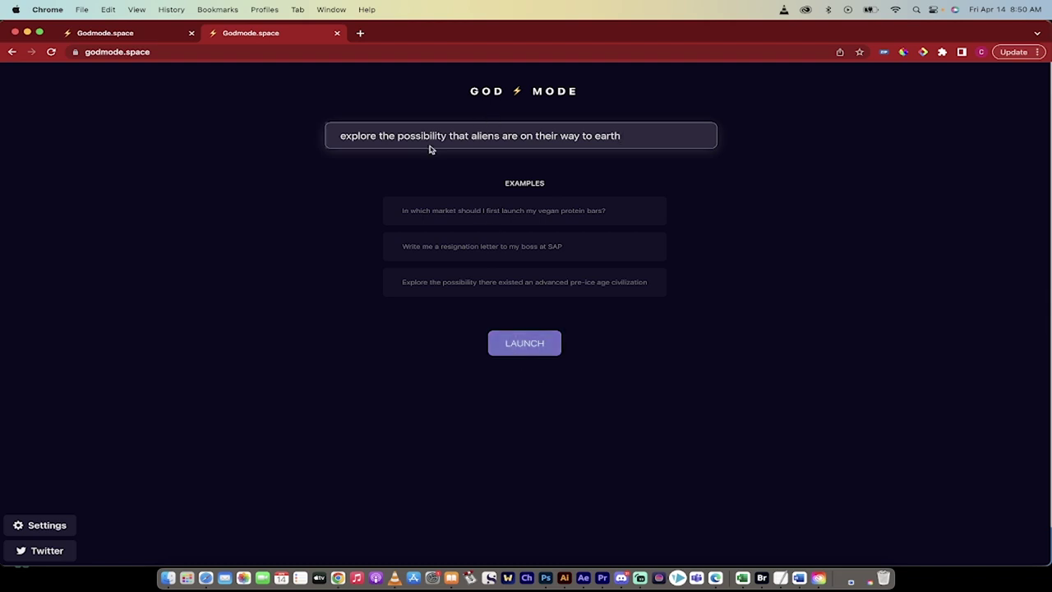
left_click(523, 351)
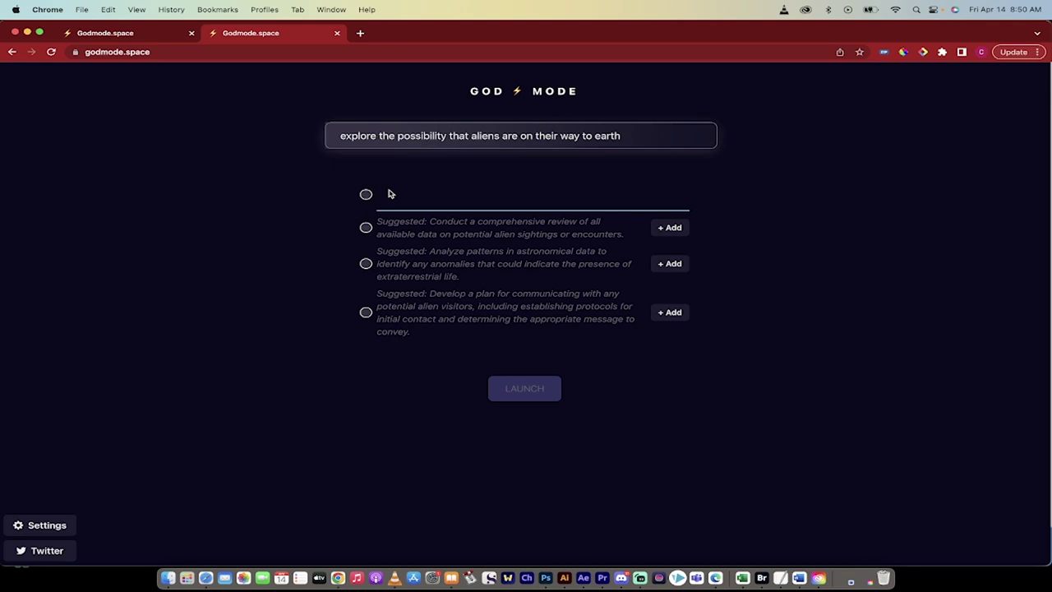
Add the data review, astronomical data analysis and communication plan suggestions as tasks, then launch the agent
type("A")
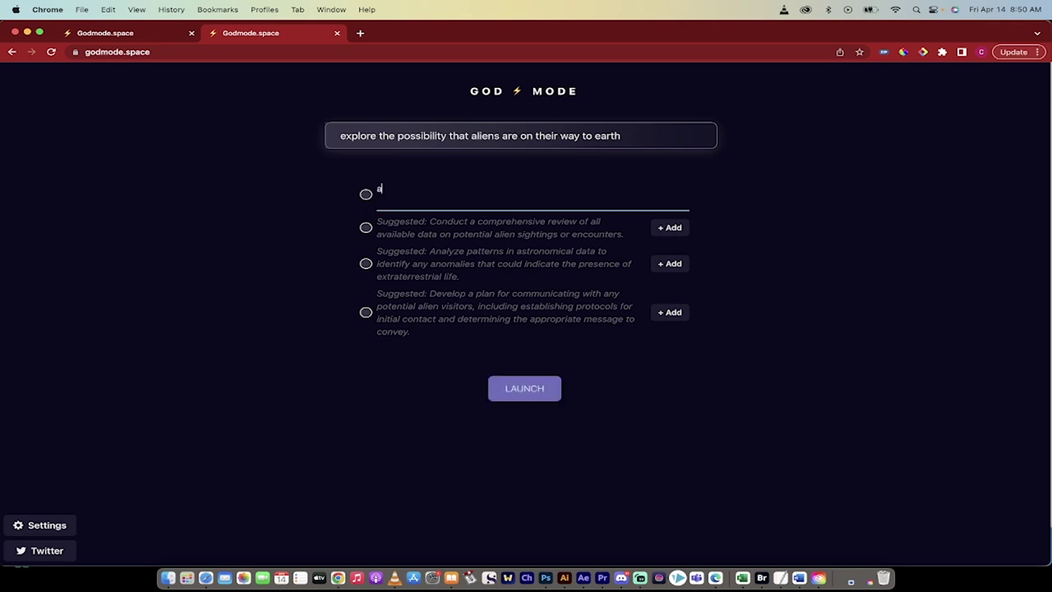
key("BackSpace")
type("AAA")
key("BackSpace")
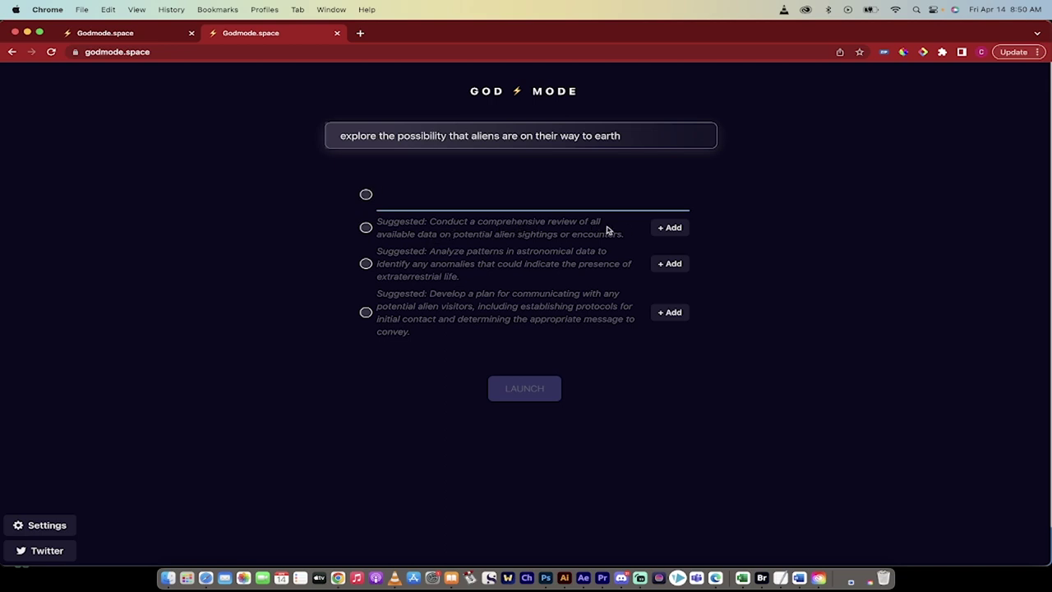
left_click(667, 230)
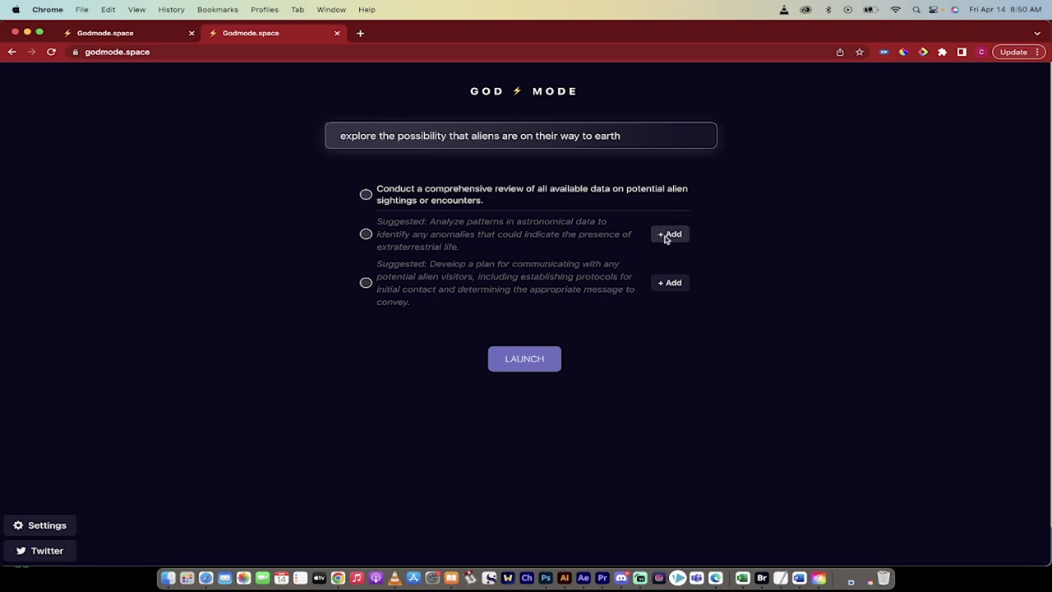
left_click(667, 234)
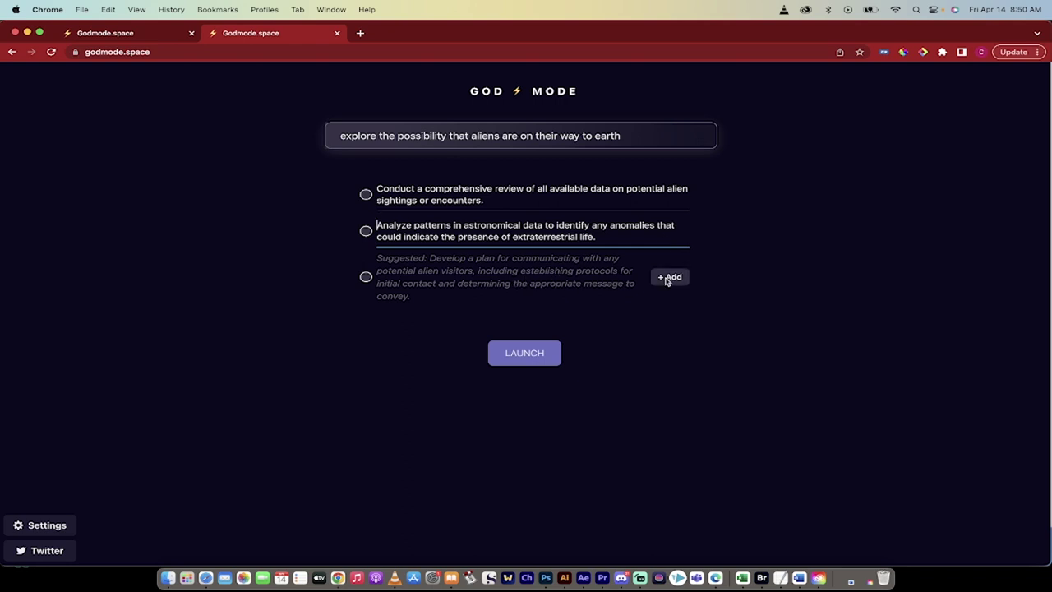
left_click(667, 278)
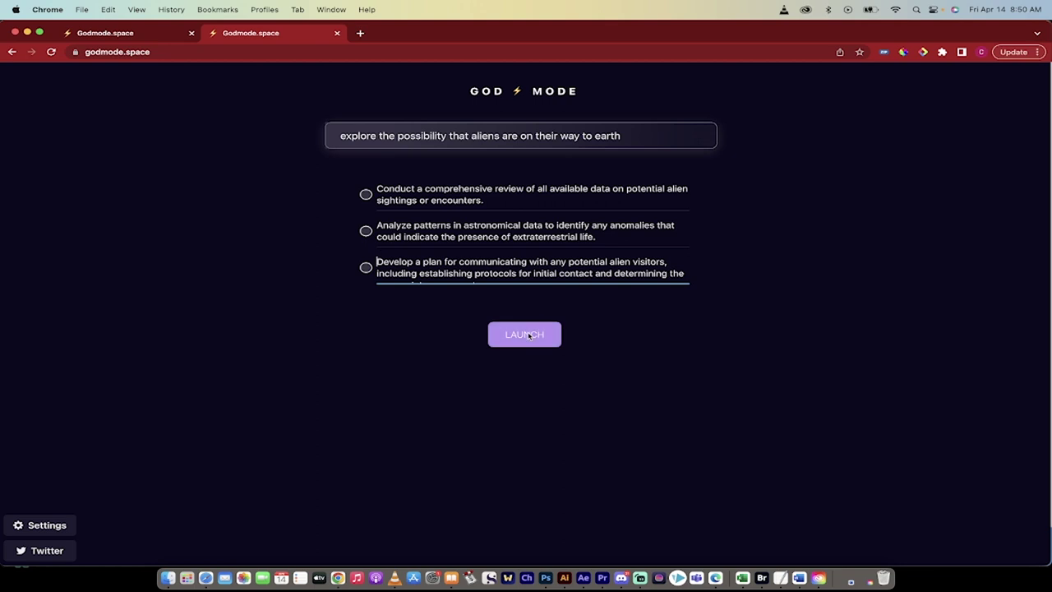
left_click(526, 334)
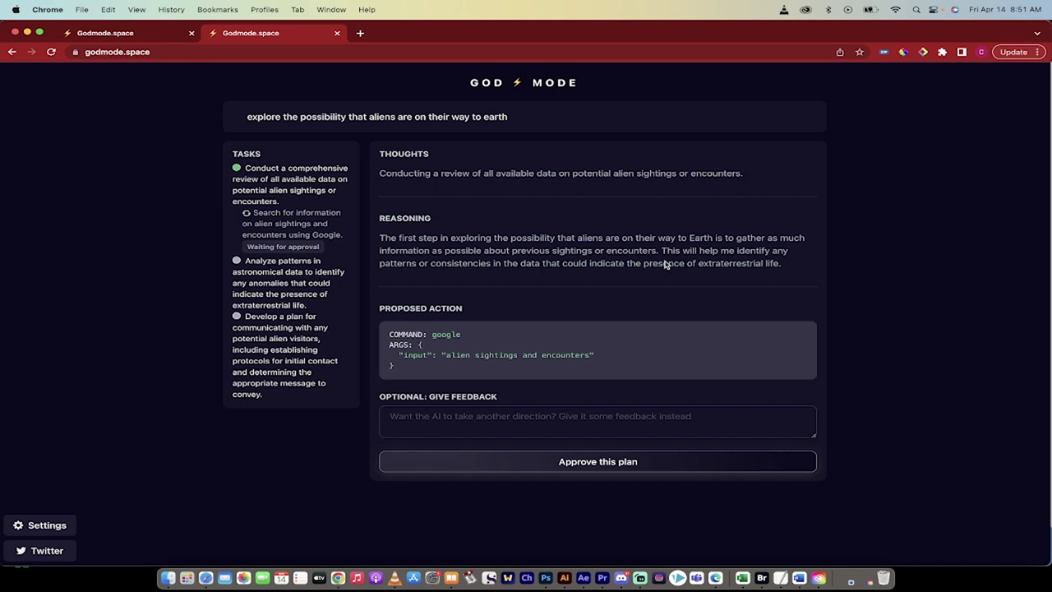
Approve the proposed Google search for alien sightings and encounters
left_click(586, 464)
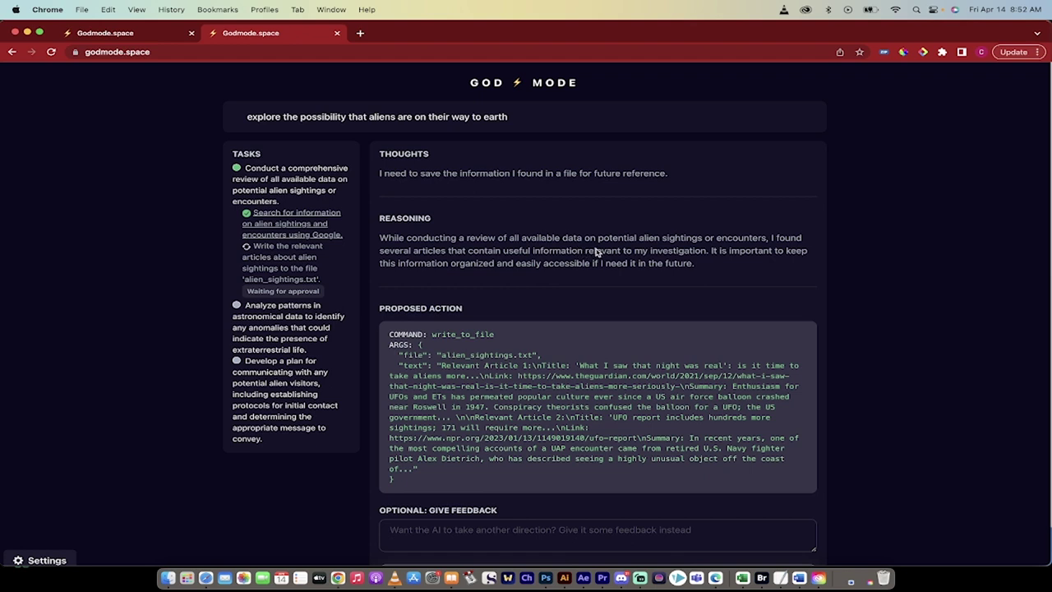
Approve the write_to_file plan saving the alien sighting articles to alien_sightings.txt
scroll(615, 251, "down", 1)
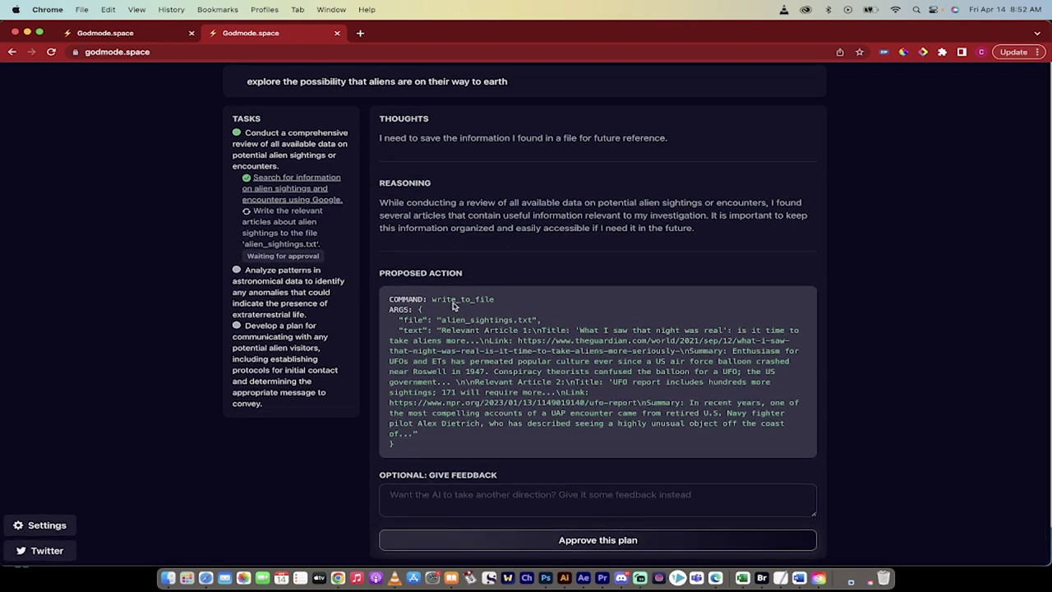
left_click_drag(431, 300, 494, 304)
left_click(540, 540)
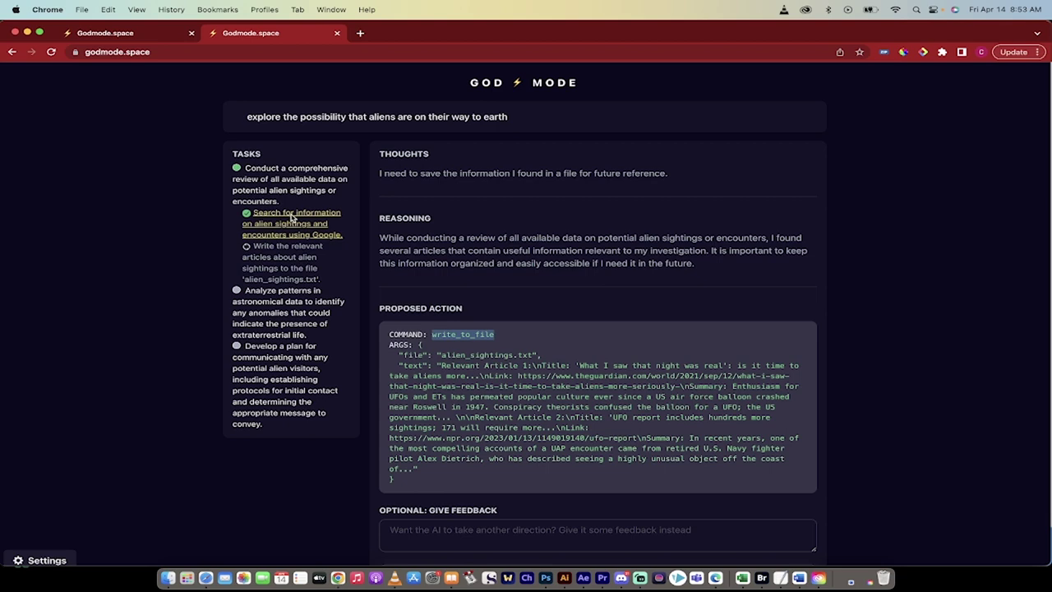
Open the Google results of the completed 'Search for information' task
left_click(293, 217)
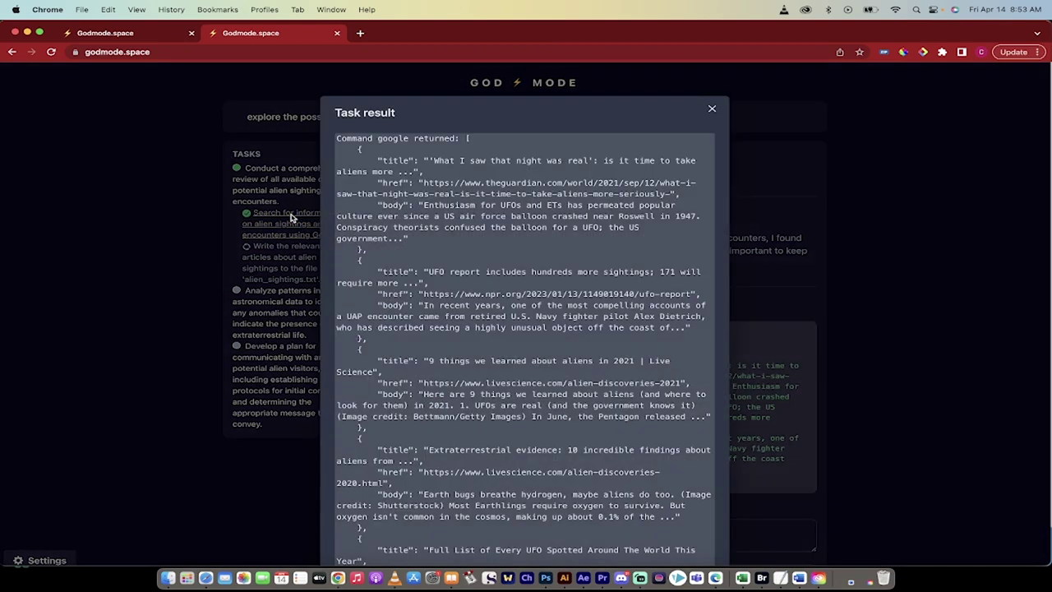
scroll(418, 156, "down", 3)
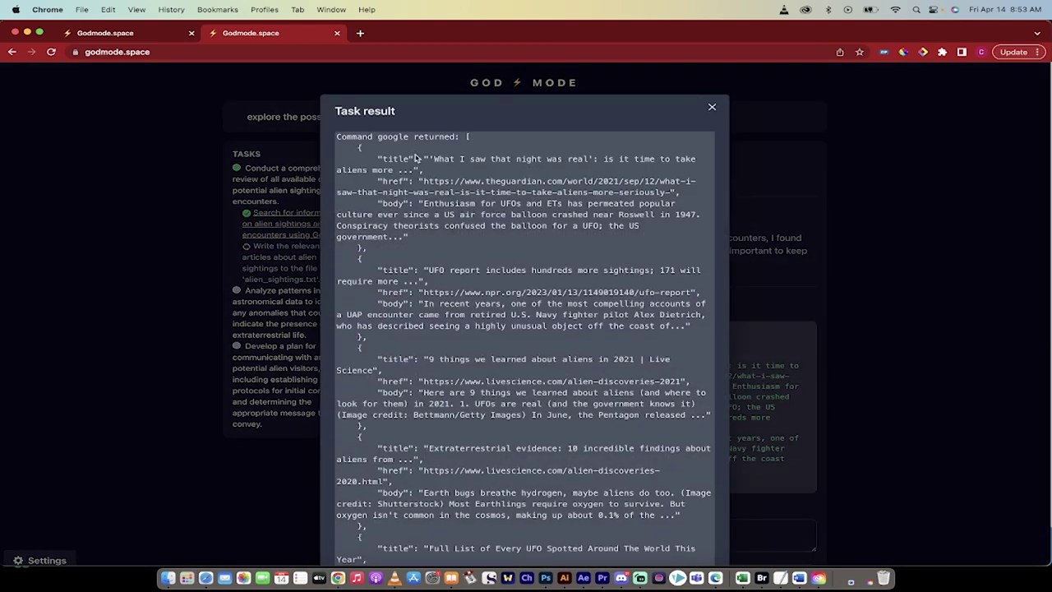
scroll(418, 156, "down", 3)
scroll(417, 158, "up", 3)
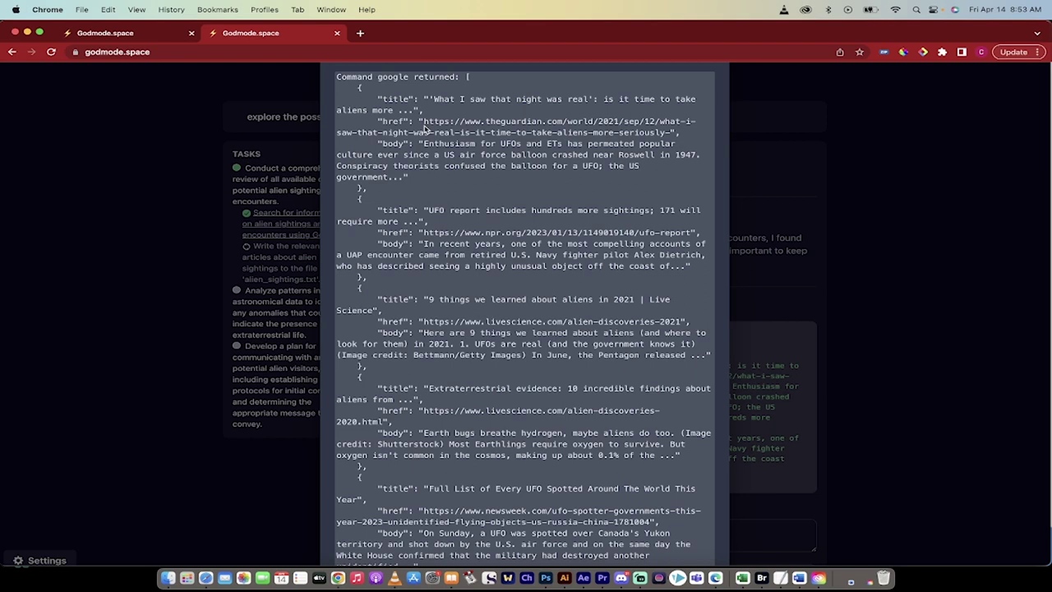
Copy the first result's article link and close the results dialog
left_click_drag(425, 125, 657, 132)
right_click(658, 133)
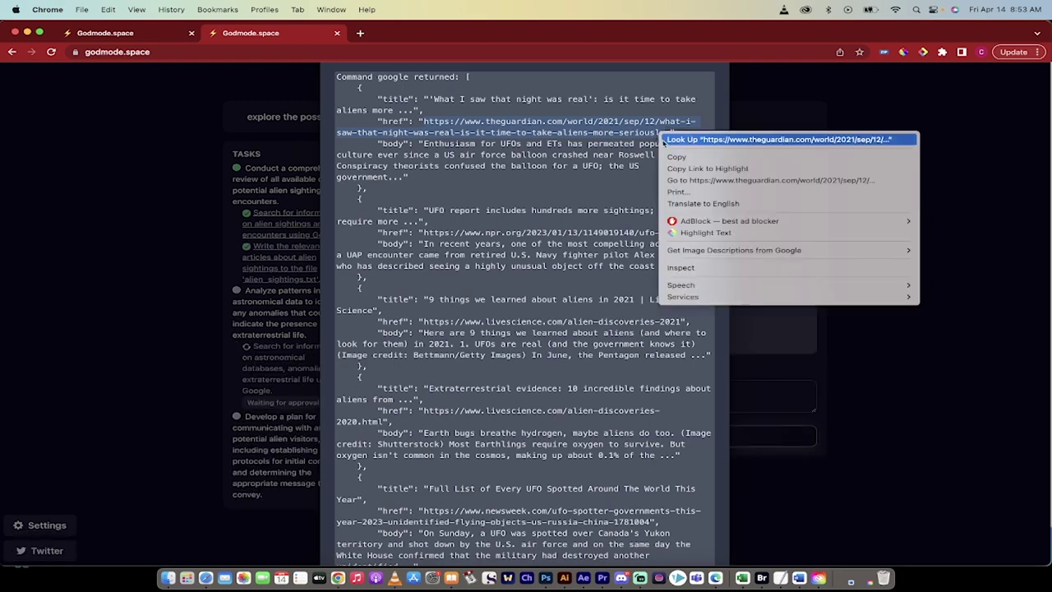
left_click(682, 157)
scroll(475, 274, "down", 5)
scroll(474, 273, "down", 3)
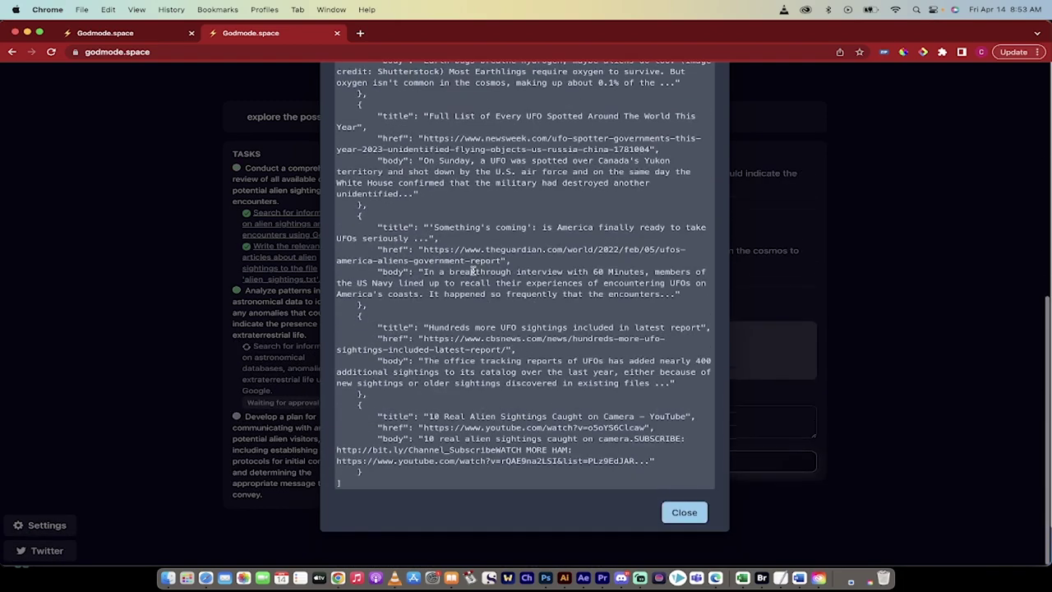
left_click(685, 513)
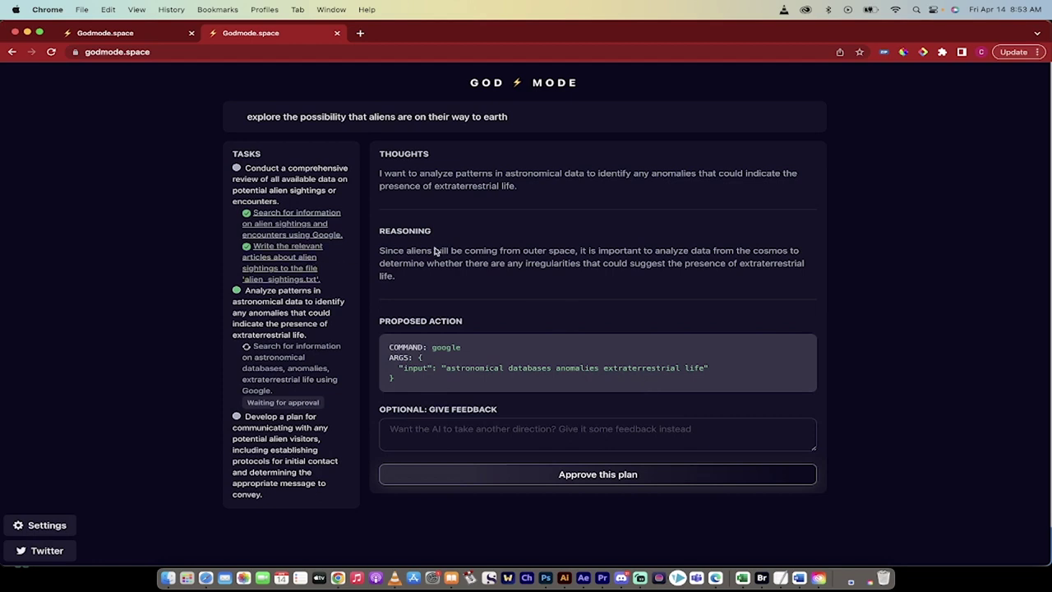
Check the alien_sightings.txt write result, then approve the astronomical databases anomalies search
left_click(296, 253)
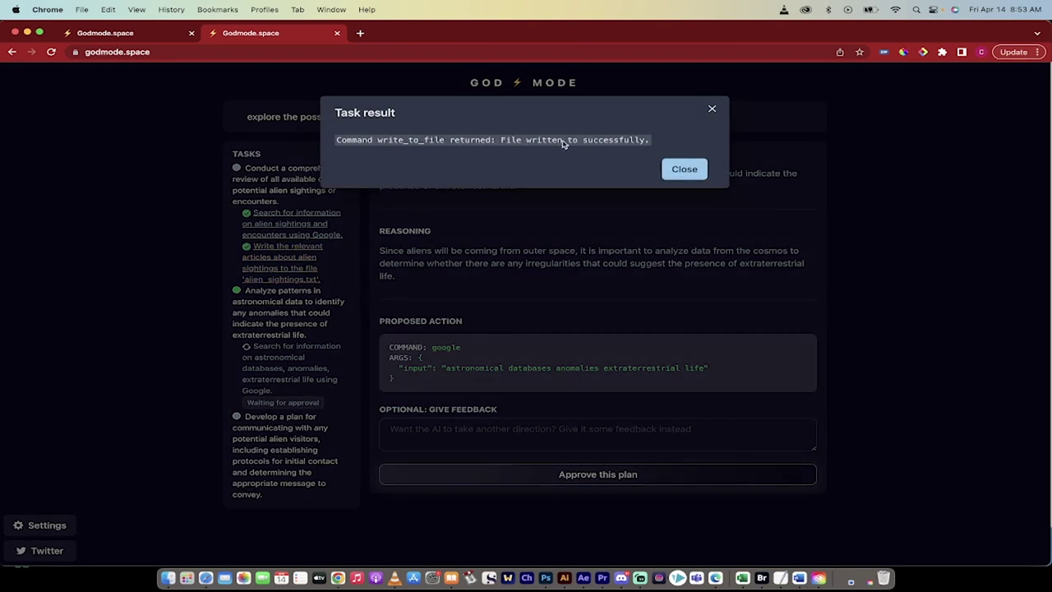
left_click(671, 168)
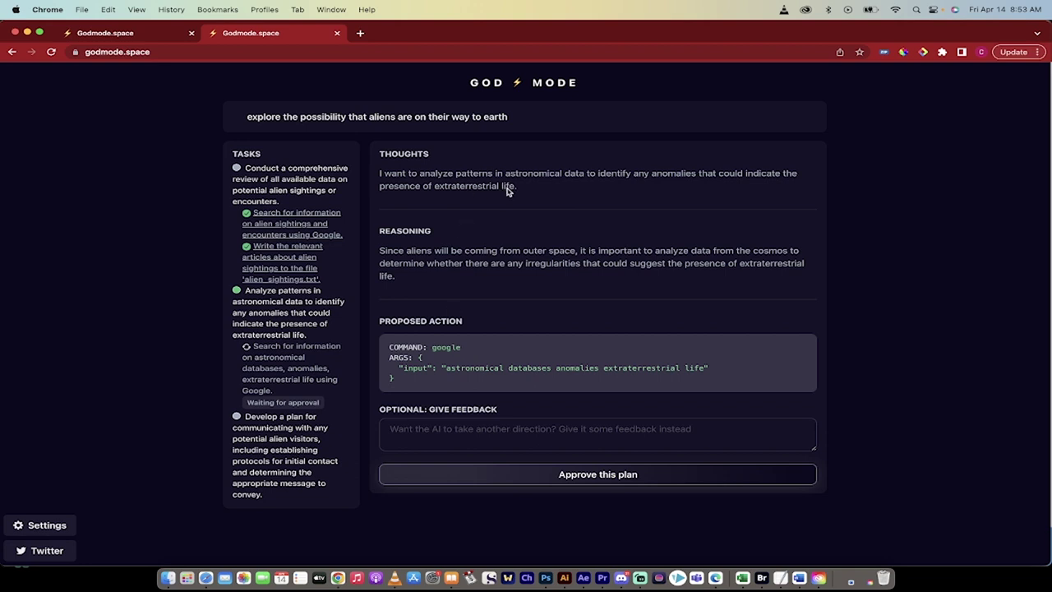
left_click(570, 486)
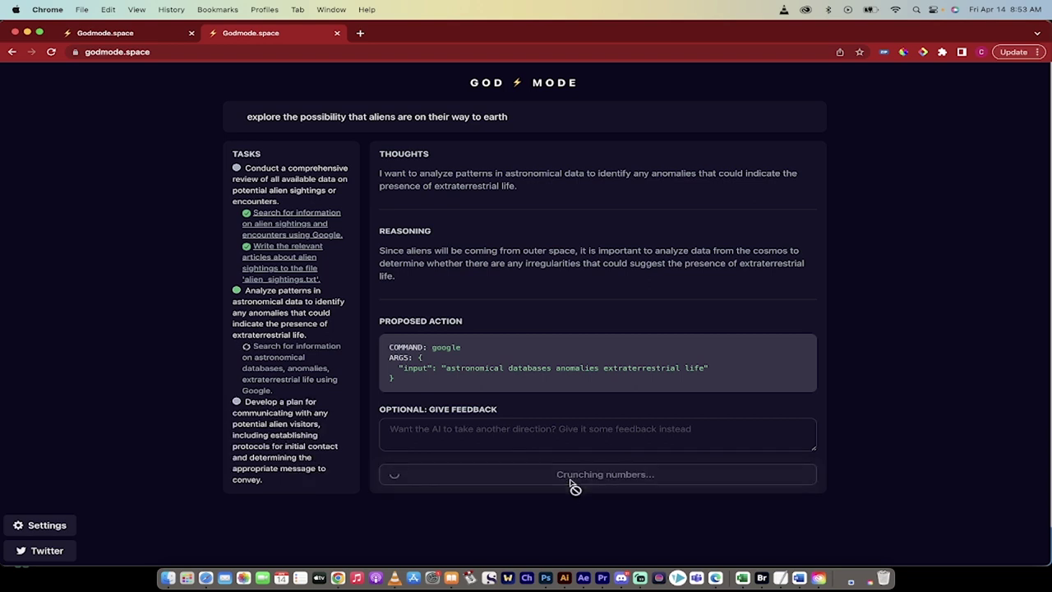